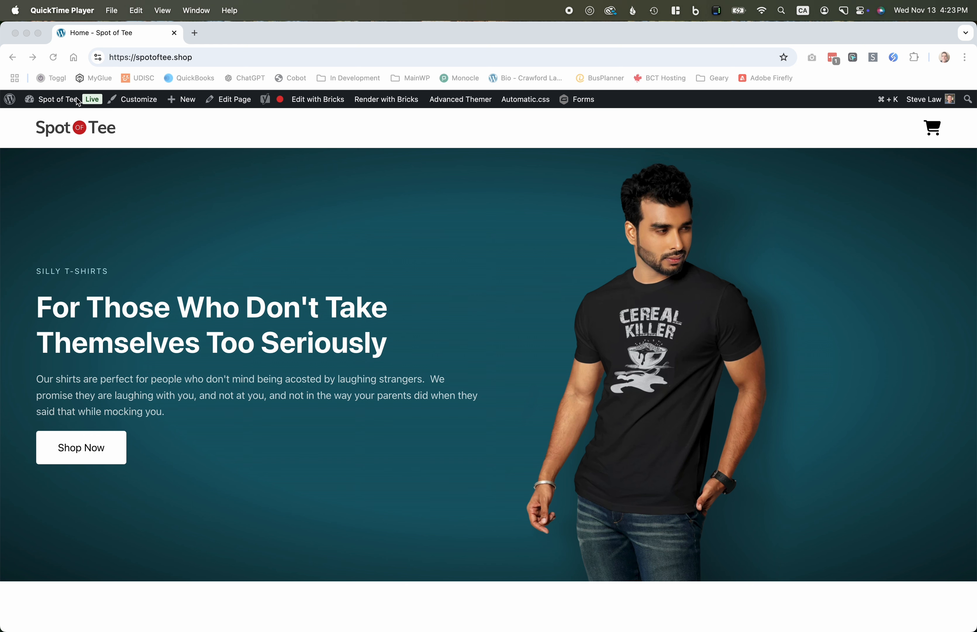
- Open the page for adding new plugins in the site's WordPress admin
{"action": "left_click", "coordinate": [154, 124]}
{"action": "left_click", "coordinate": [54, 123]}
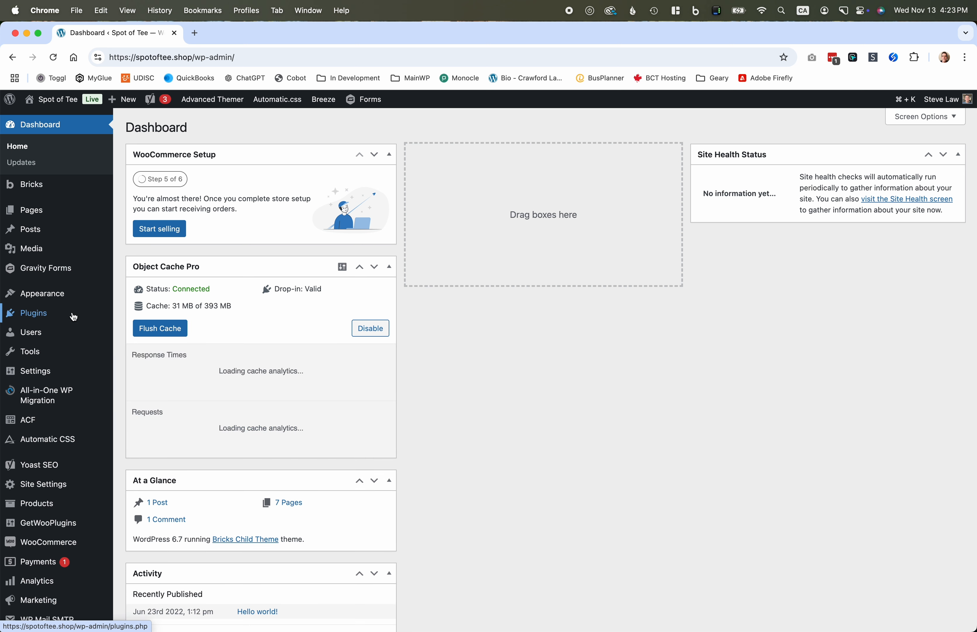
{"action": "mouse_move", "coordinate": [73, 317]}
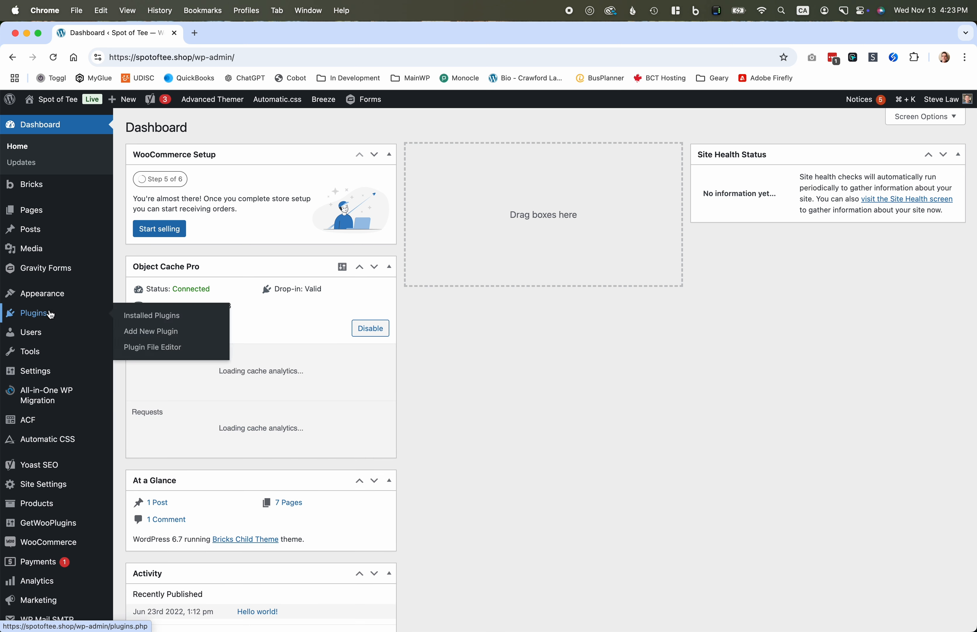
{"action": "left_click", "coordinate": [141, 332]}
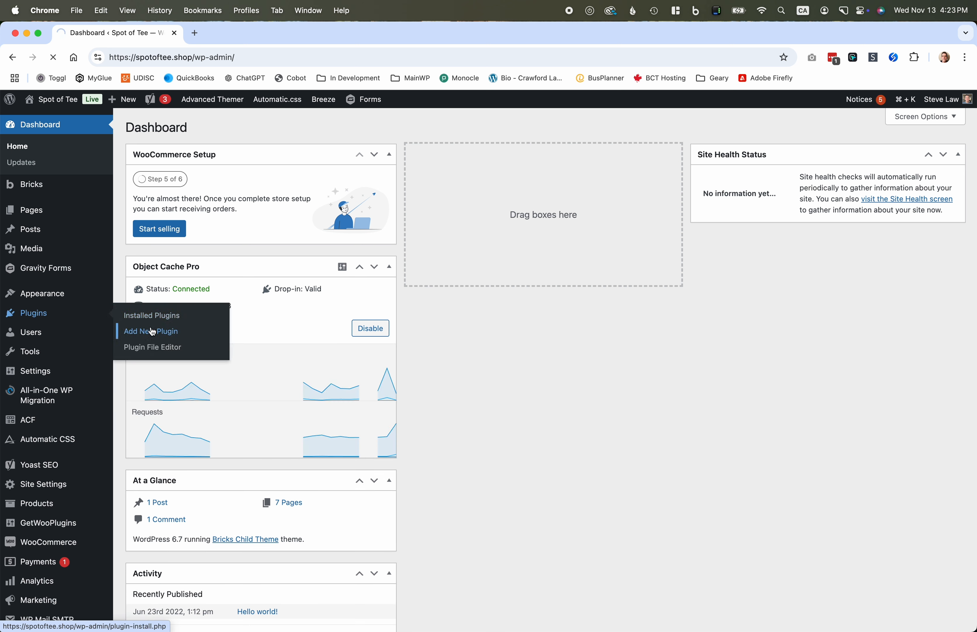
- Find the Jetpack – WP Security, Backup, Speed, & Growth plugin by searching for JETPACK, and install and activate it
{"action": "left_click", "coordinate": [747, 166]}
{"action": "type", "text": "JETP"}
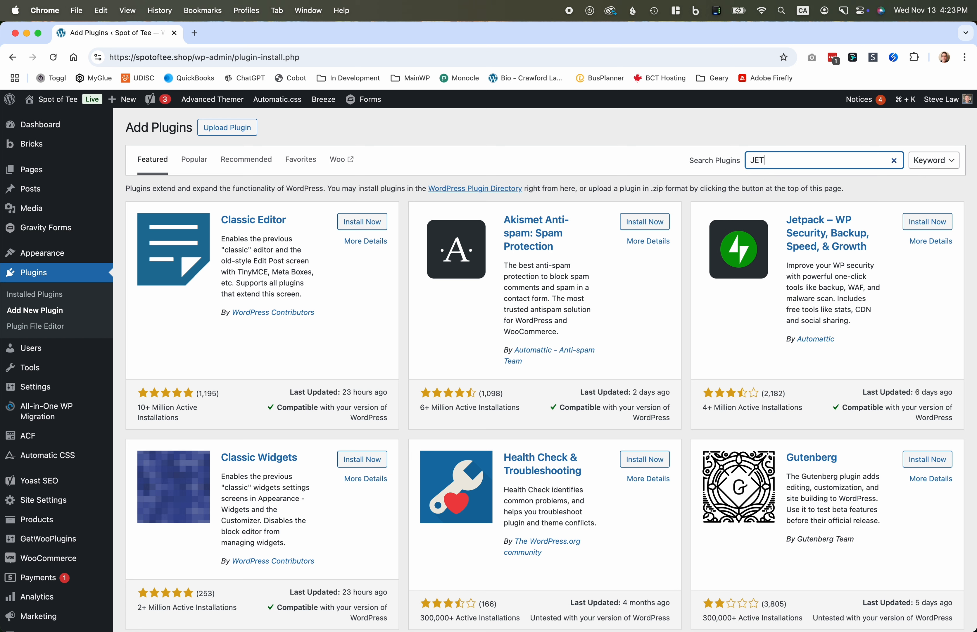
{"action": "type", "text": "ACK"}
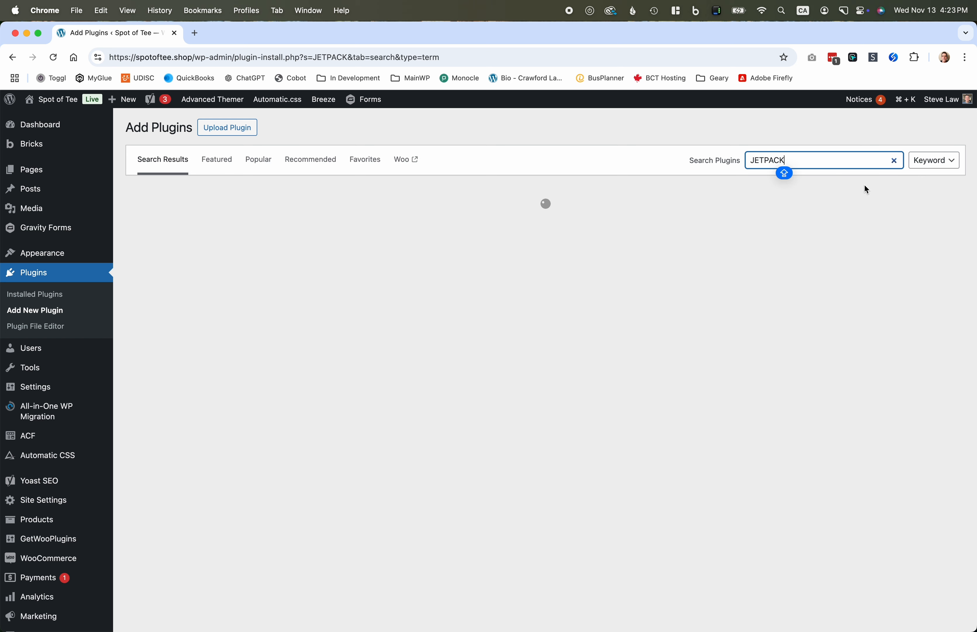
{"action": "left_click", "coordinate": [363, 224]}
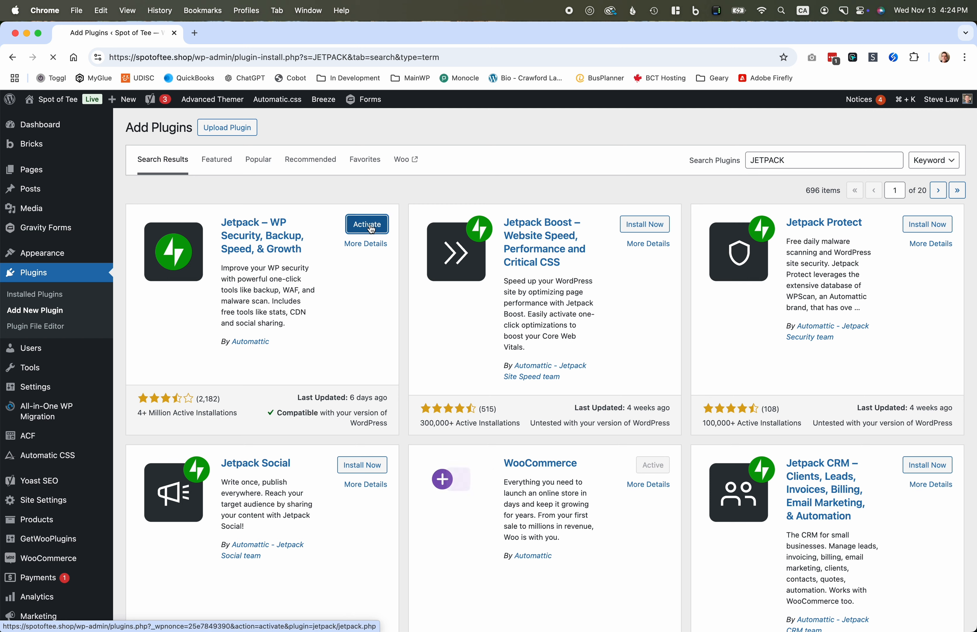
{"action": "left_click", "coordinate": [374, 229]}
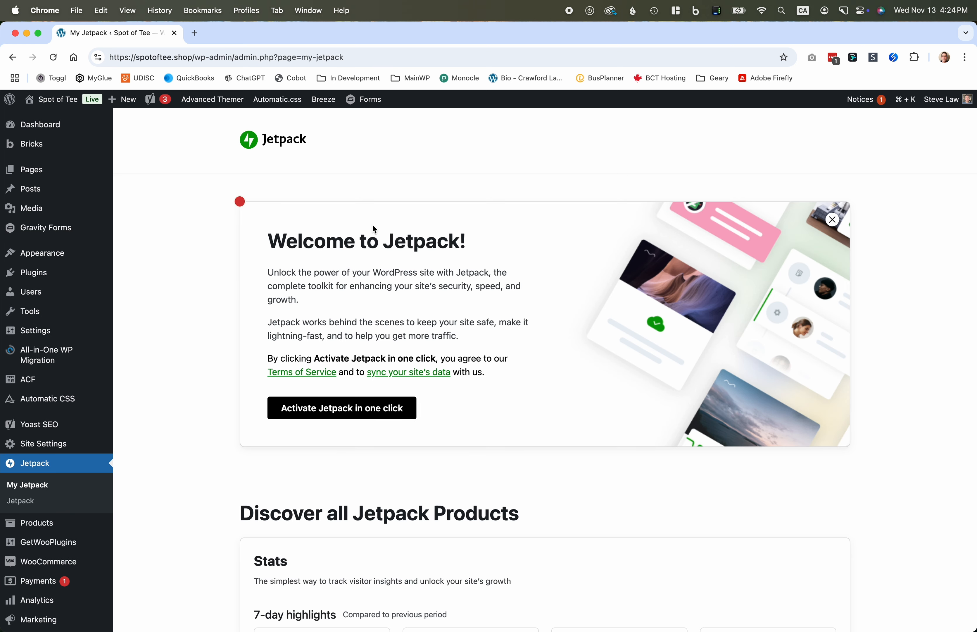
- Return to the live site and open the plugin repository search in the command palette
{"action": "left_click", "coordinate": [64, 96]}
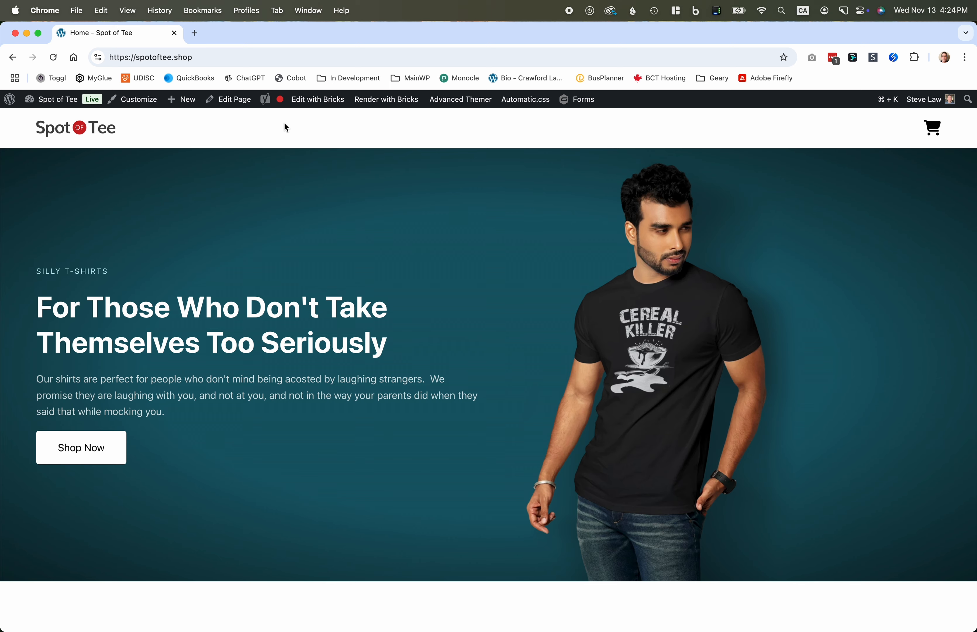
{"action": "key", "text": "super+k"}
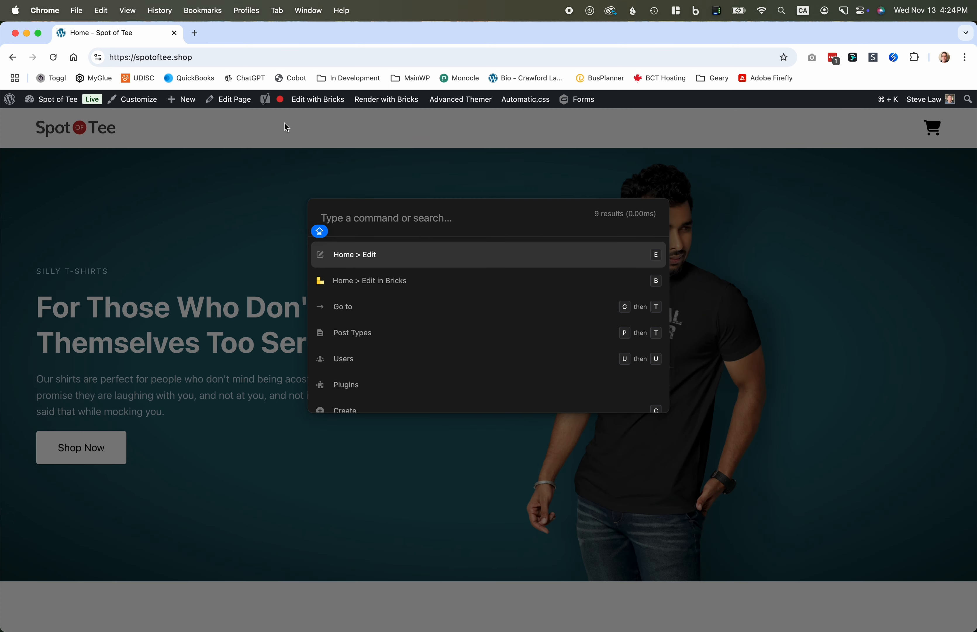
{"action": "type", "text": "SEAR"}
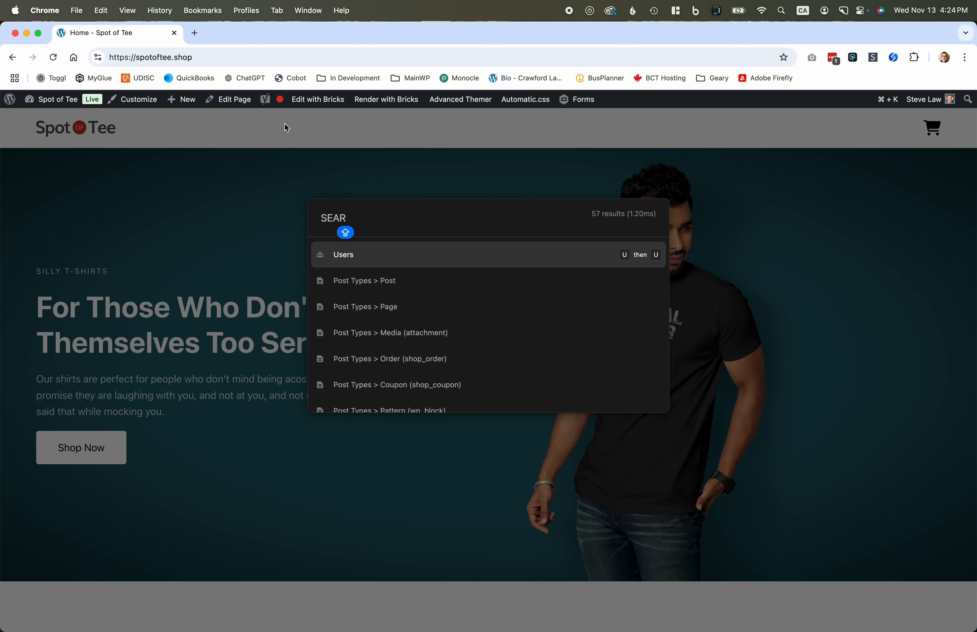
{"action": "key", "text": "BackSpace"}
{"action": "key", "text": "BackSpace"}
{"action": "key", "text": "BackSpace"}
{"action": "key", "text": "BackSpace"}
{"action": "type", "text": "plugin"}
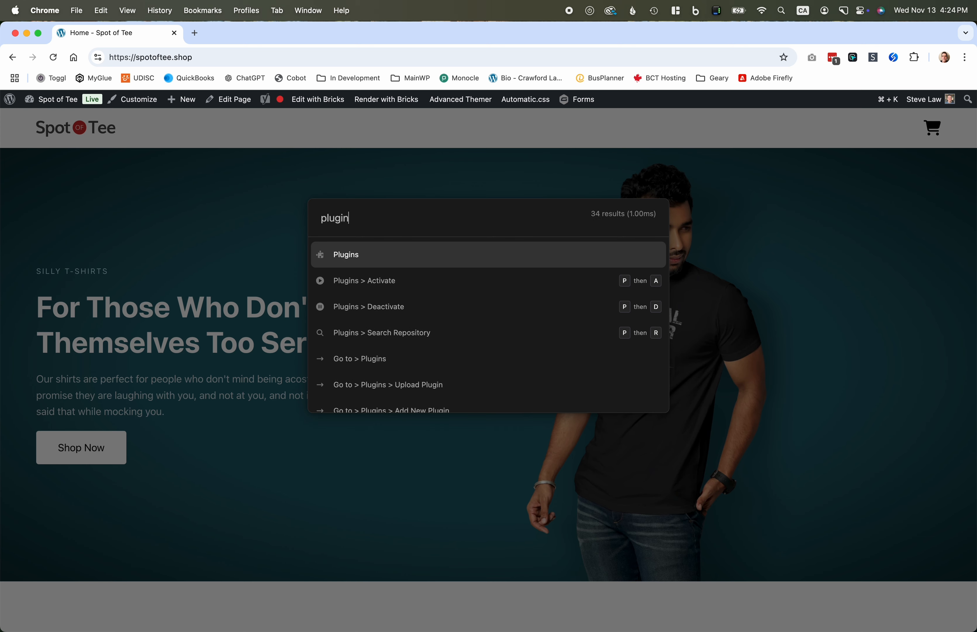
{"action": "left_click", "coordinate": [383, 335]}
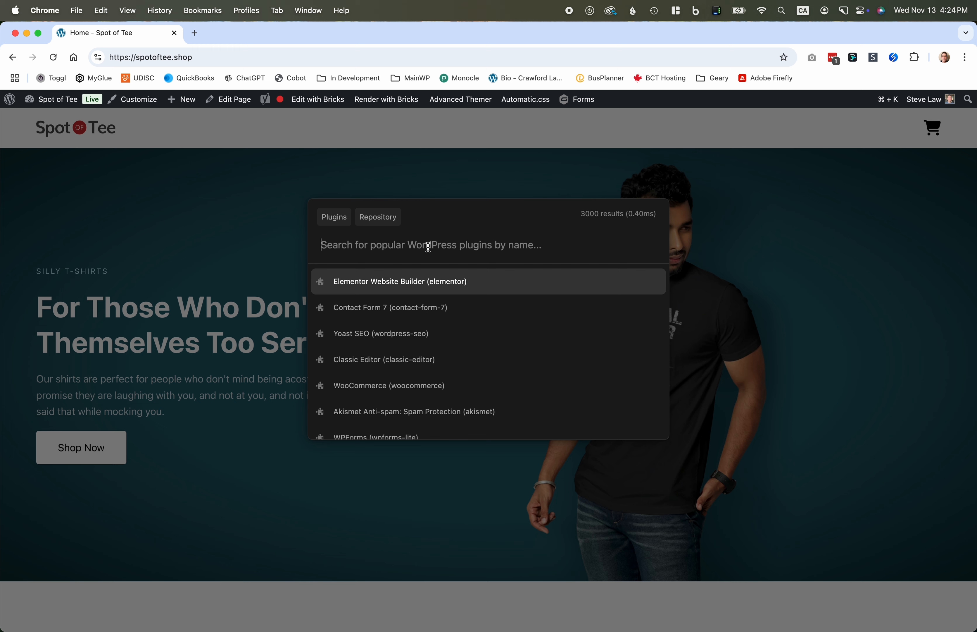
- Search the repository for "rank", install and activate Rank Math SEO, and close the command palette
{"action": "type", "text": "rank"}
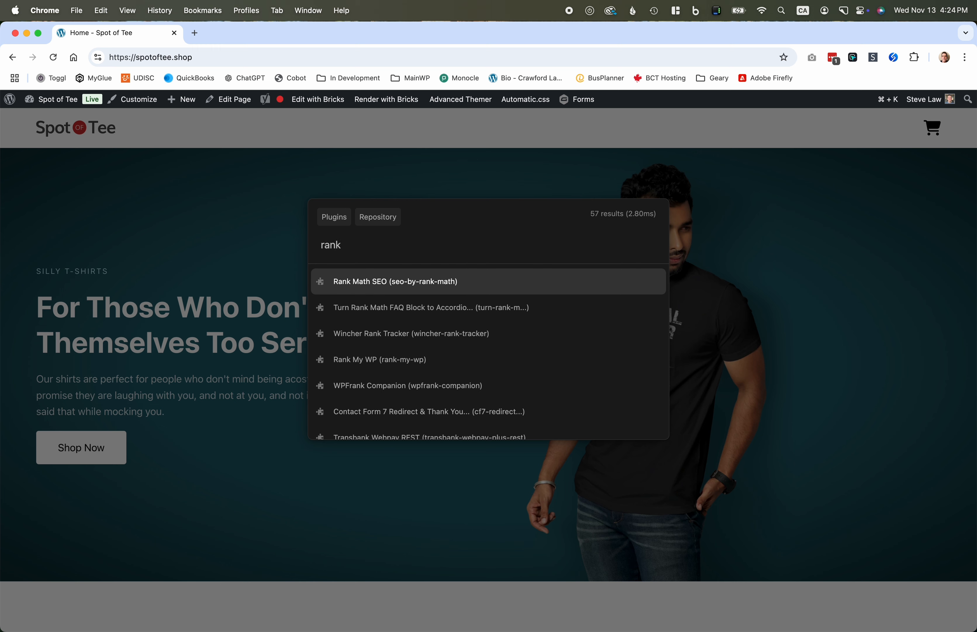
{"action": "left_click", "coordinate": [460, 280]}
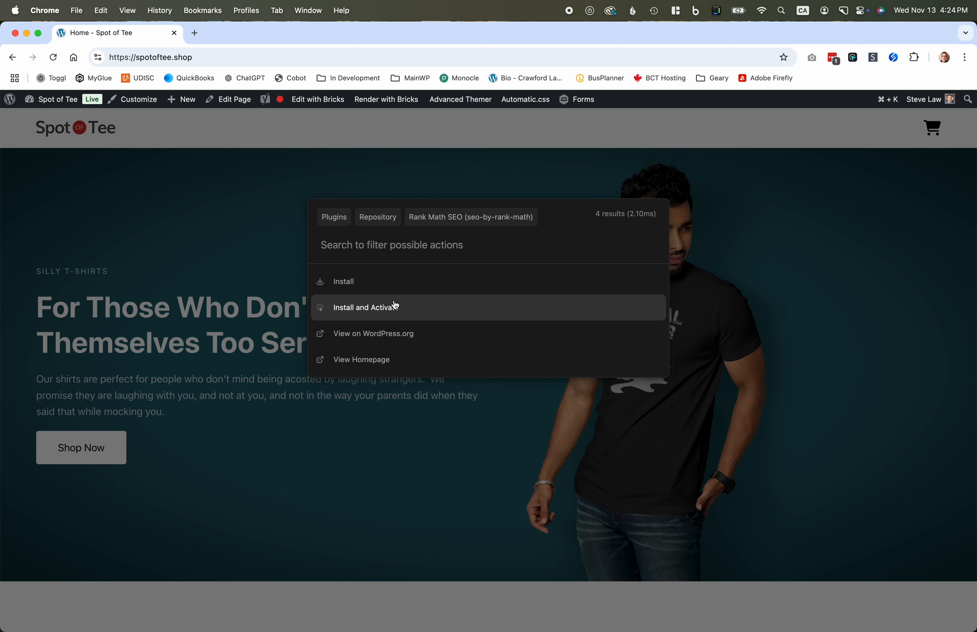
{"action": "left_click", "coordinate": [390, 309]}
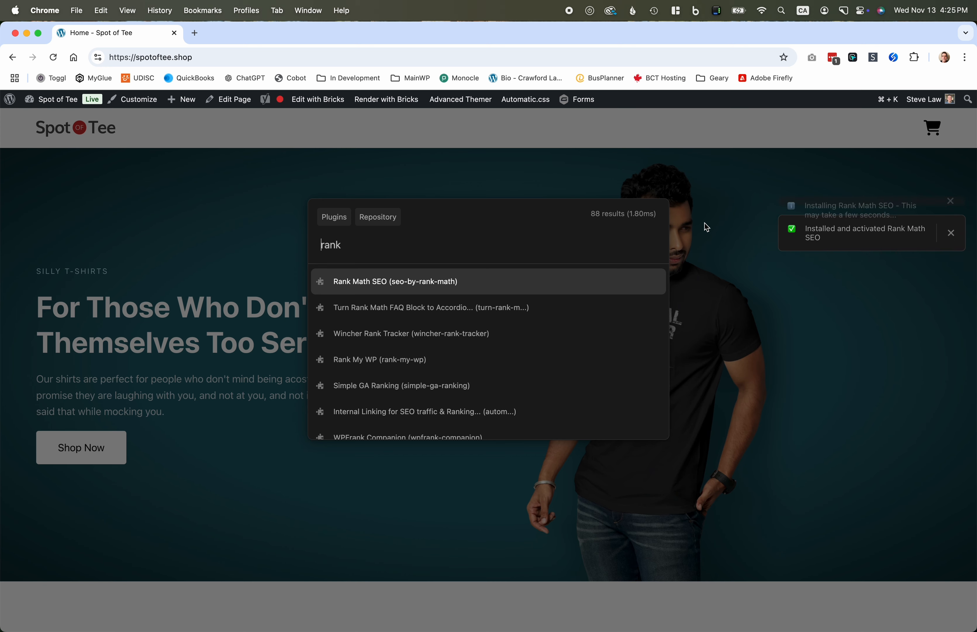
{"action": "left_click", "coordinate": [729, 216]}
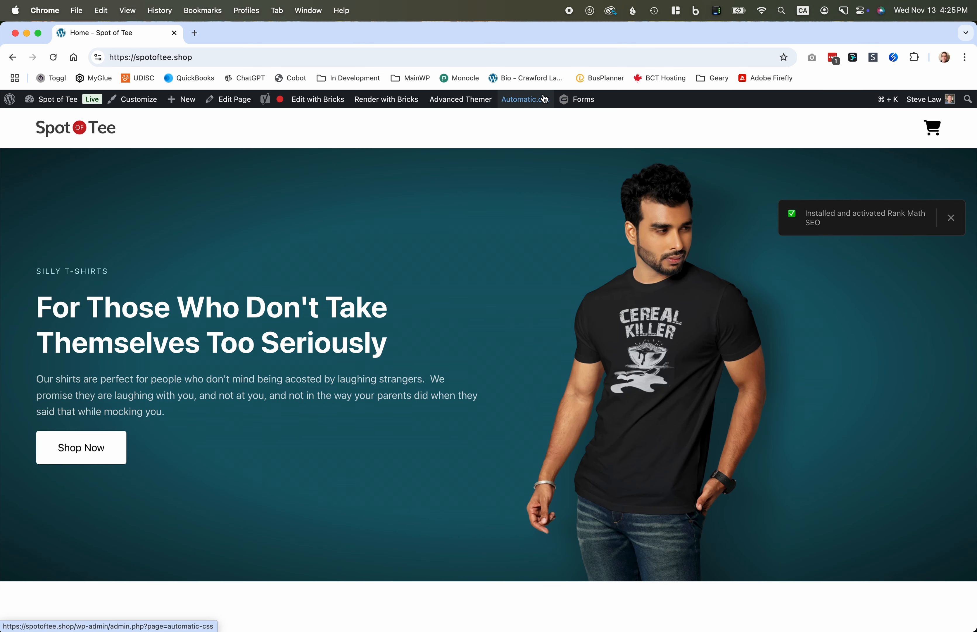
- Clear the earlier palette search and go to the Installed Plugins page using the query "gt plu"
{"action": "key", "text": "super+k"}
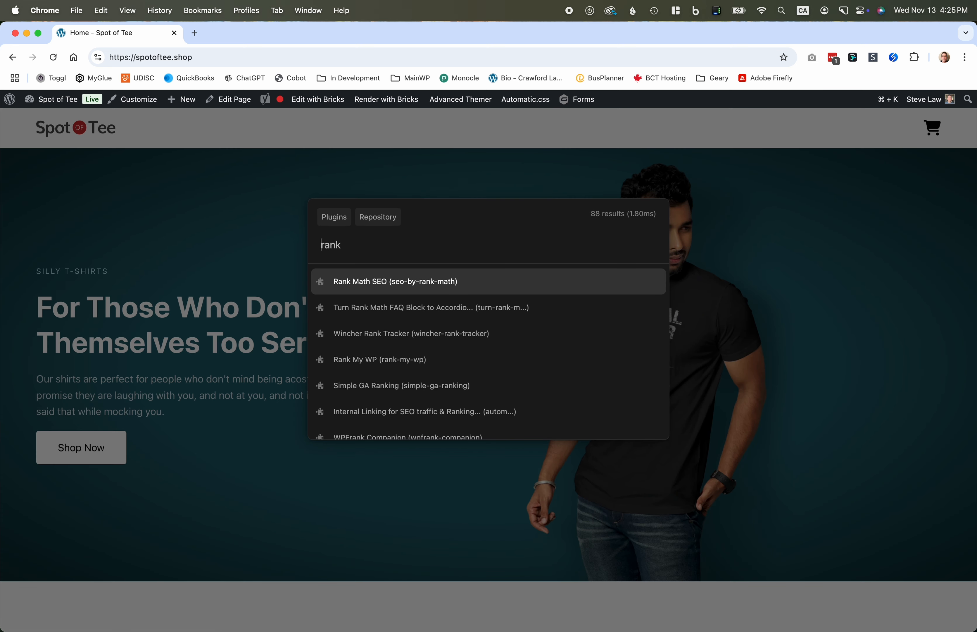
{"action": "key", "text": "BackSpace"}
{"action": "key", "text": "BackSpace"}
{"action": "key", "text": "BackSpace"}
{"action": "key", "text": "BackSpace"}
{"action": "key", "text": "BackSpace"}
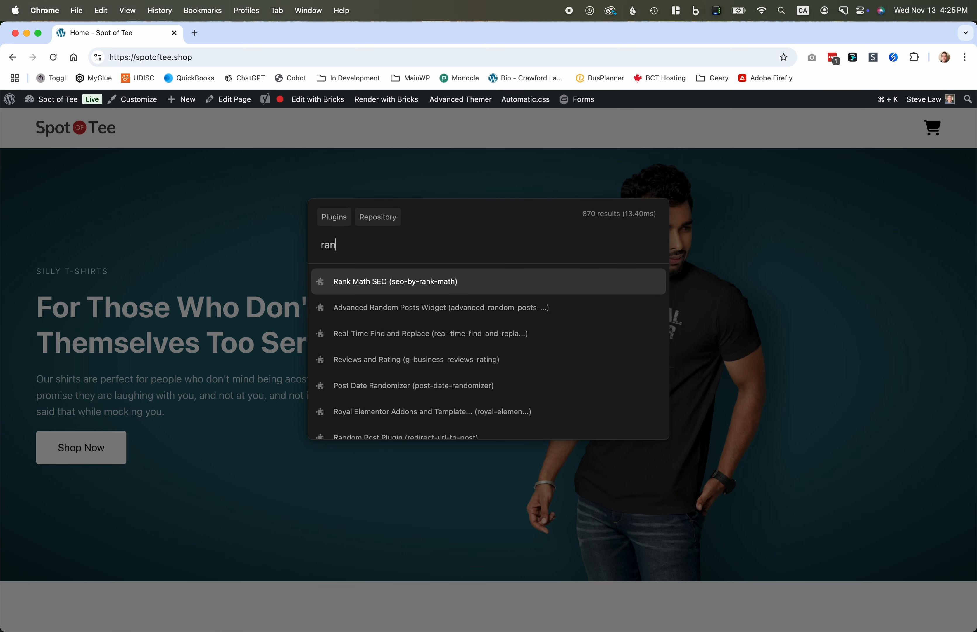
{"action": "type", "text": "gt"}
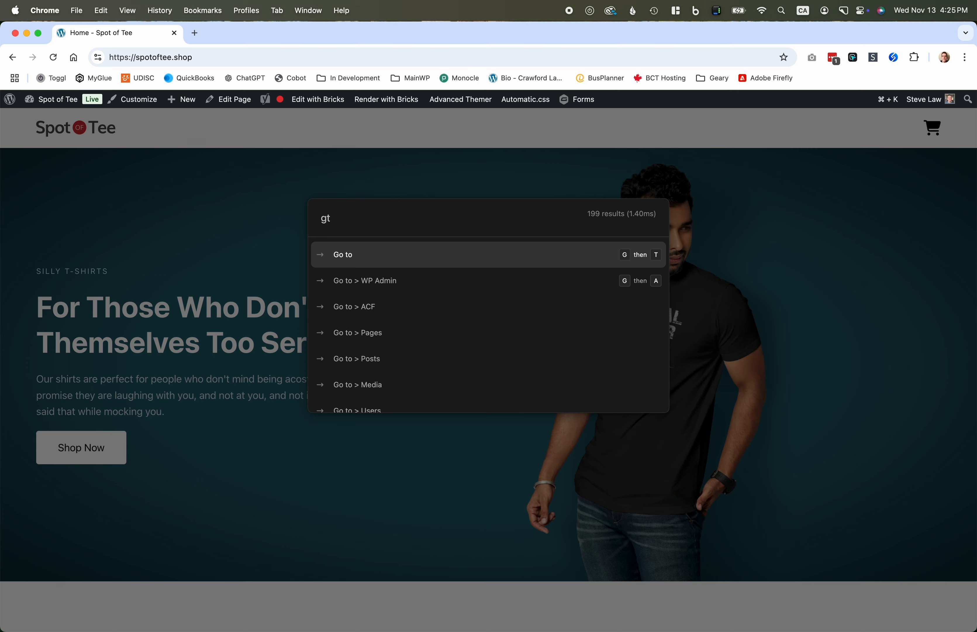
{"action": "type", "text": " plu"}
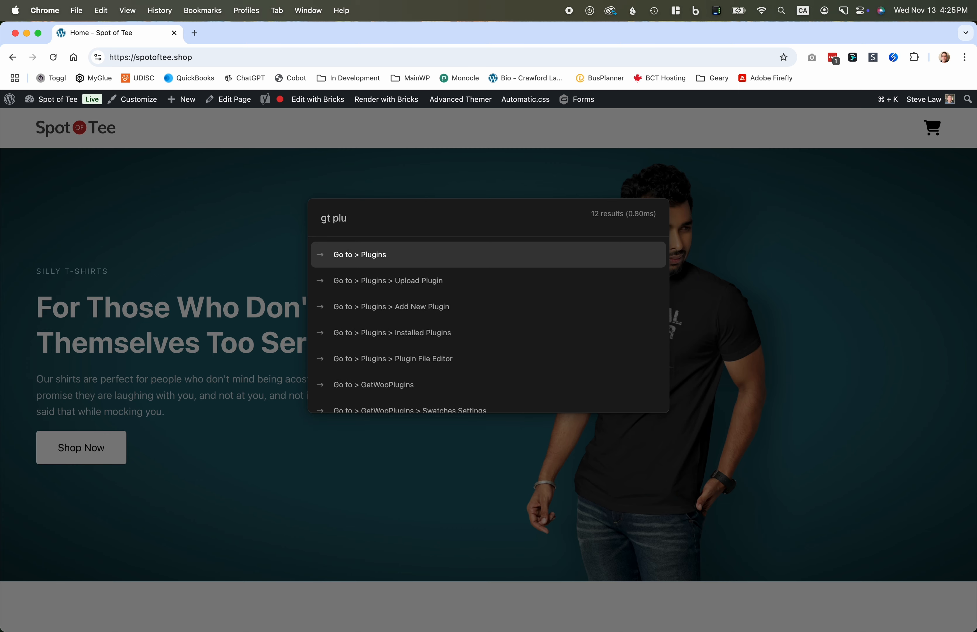
{"action": "left_click", "coordinate": [382, 254]}
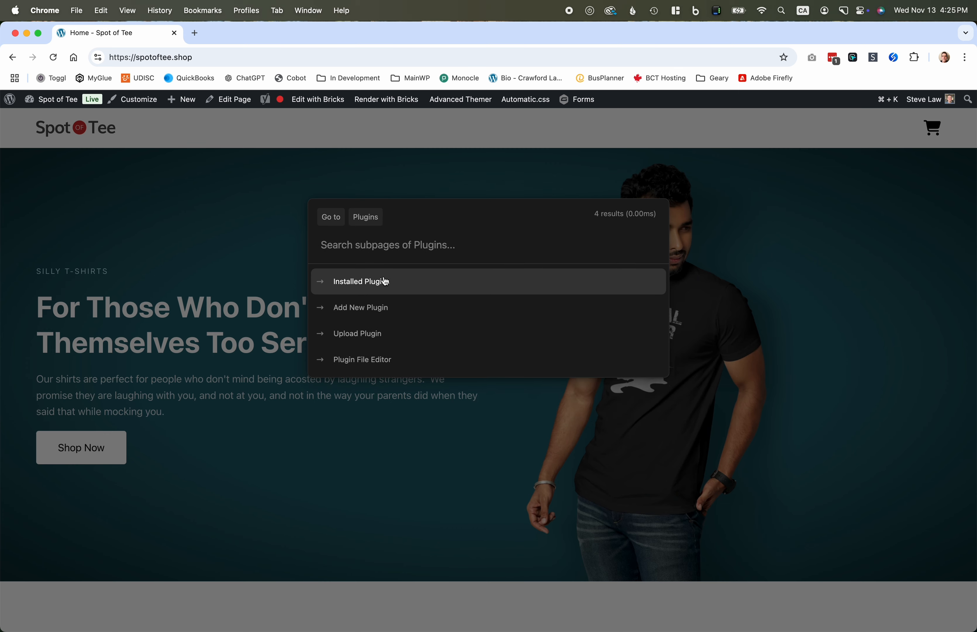
{"action": "left_click", "coordinate": [385, 281]}
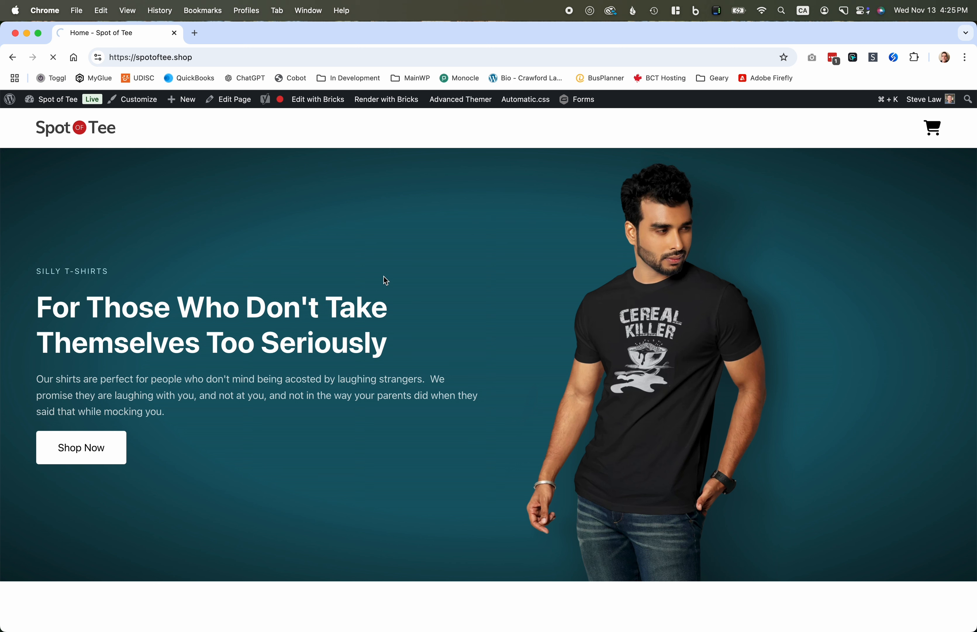
- Examine the installed plugins list for Jetpack and Rank Math SEO, along with the plugin entries in the admin menu
{"action": "scroll", "coordinate": [407, 281], "scroll_direction": "down", "scroll_amount": 15}
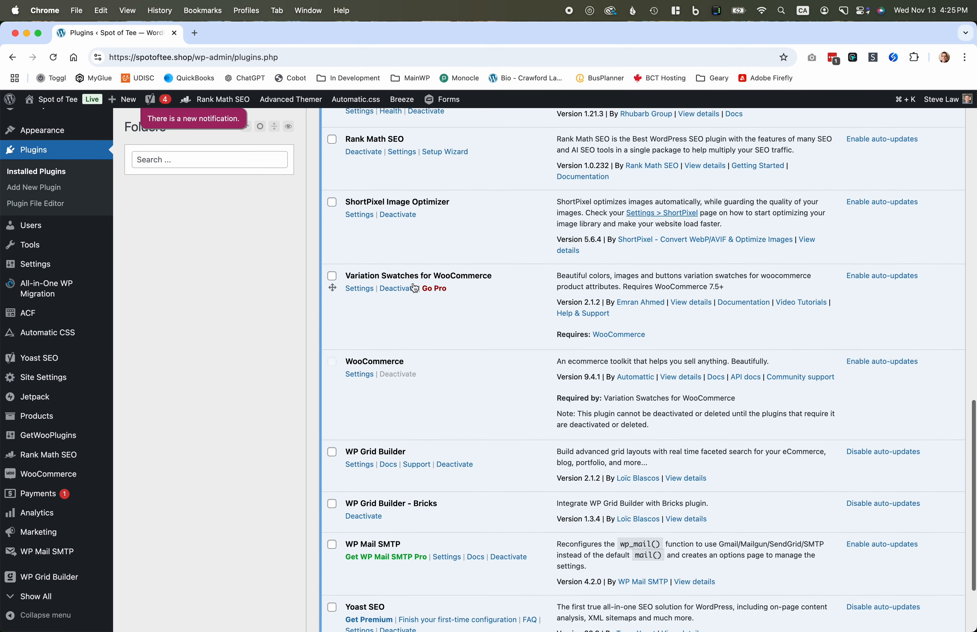
{"action": "scroll", "coordinate": [427, 348], "scroll_direction": "up", "scroll_amount": 5}
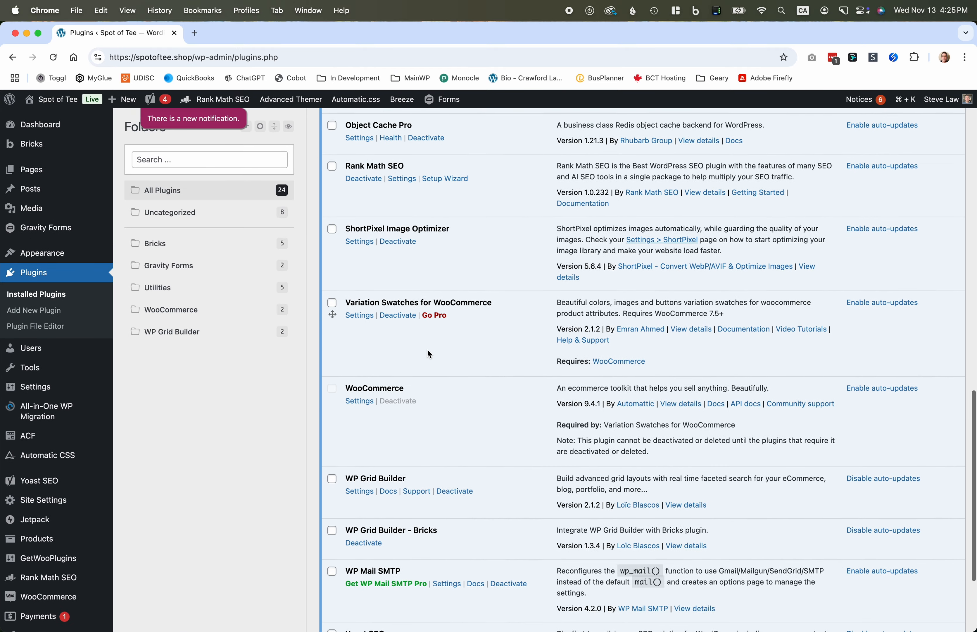
{"action": "scroll", "coordinate": [412, 308], "scroll_direction": "up", "scroll_amount": 1}
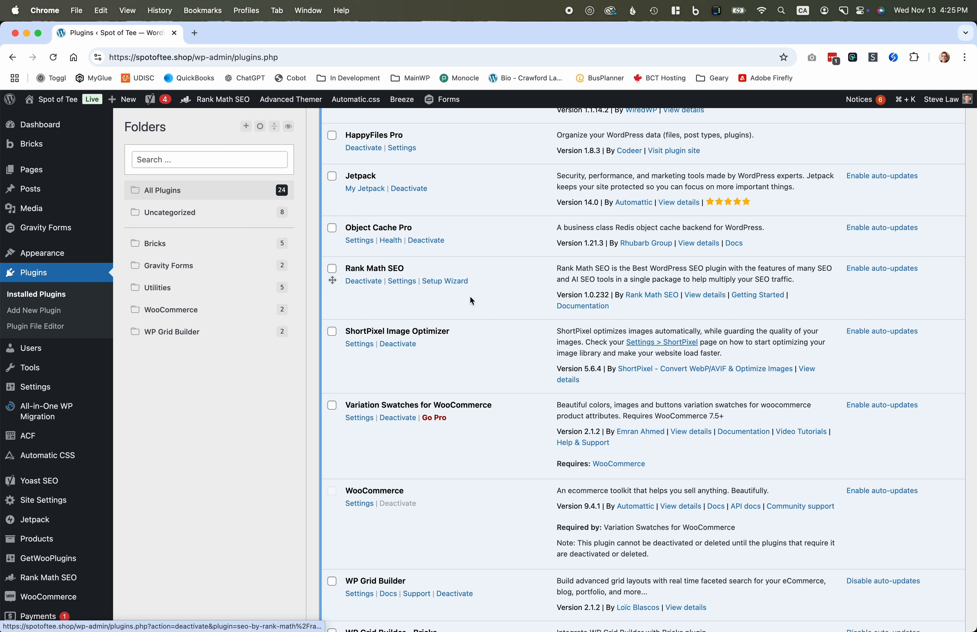
{"action": "scroll", "coordinate": [462, 259], "scroll_direction": "up", "scroll_amount": 3}
{"action": "scroll", "coordinate": [459, 249], "scroll_direction": "up", "scroll_amount": 5}
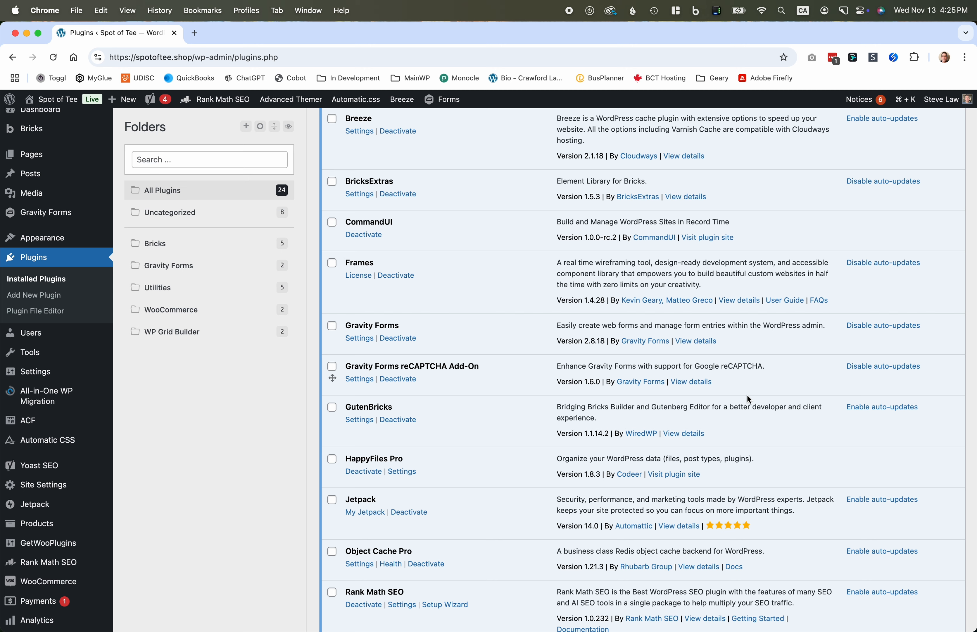
{"action": "scroll", "coordinate": [78, 441], "scroll_direction": "up", "scroll_amount": 2}
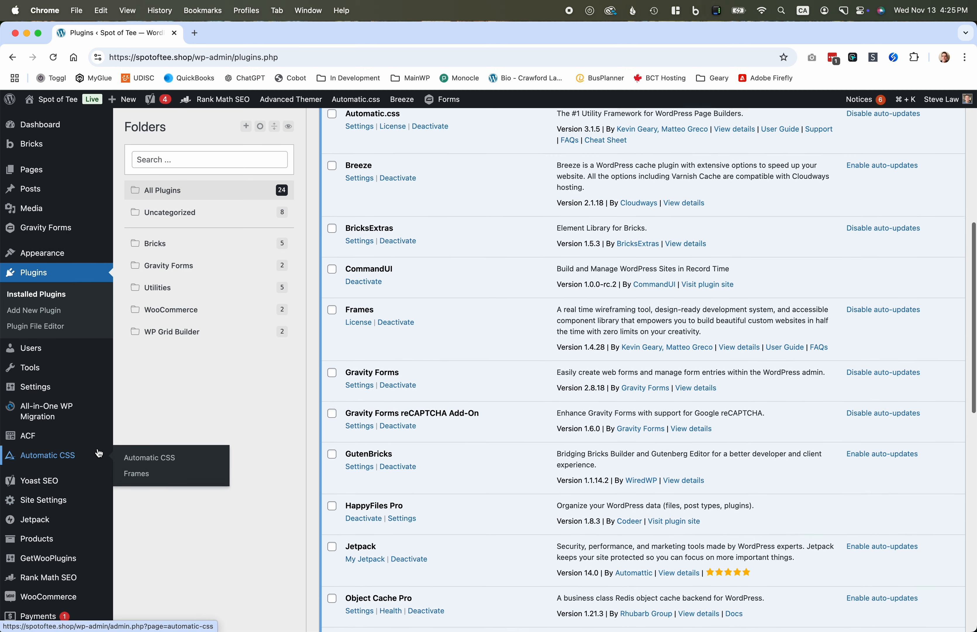
{"action": "scroll", "coordinate": [72, 447], "scroll_direction": "down", "scroll_amount": 3}
{"action": "scroll", "coordinate": [73, 447], "scroll_direction": "down", "scroll_amount": 3}
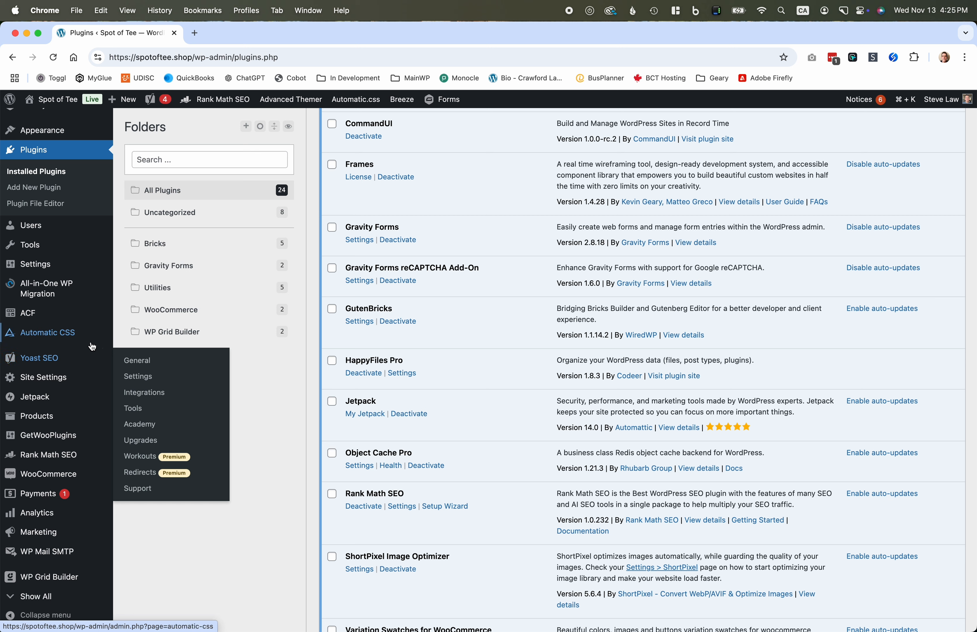
{"action": "mouse_move", "coordinate": [68, 473]}
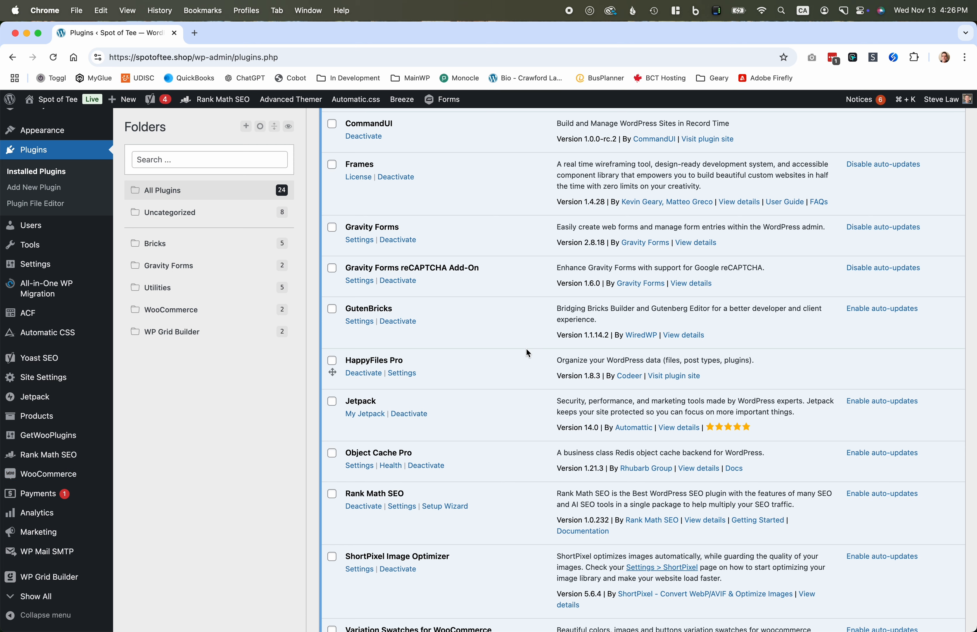
- Use the command palette to search for "tax" and open the WooCommerce standard tax rates settings
{"action": "key", "text": "super+k"}
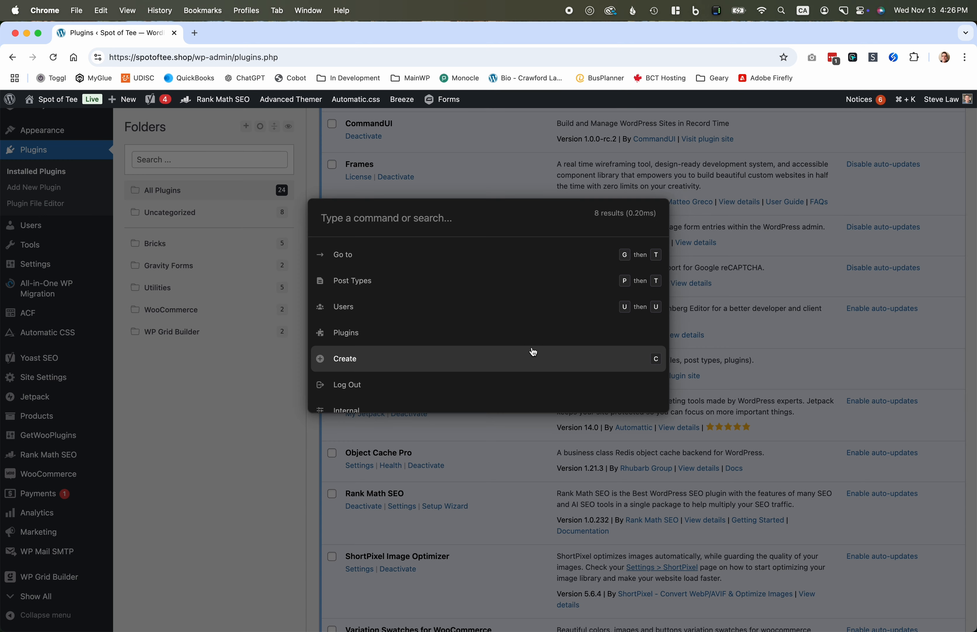
{"action": "type", "text": "tax"}
{"action": "key", "text": "Return"}
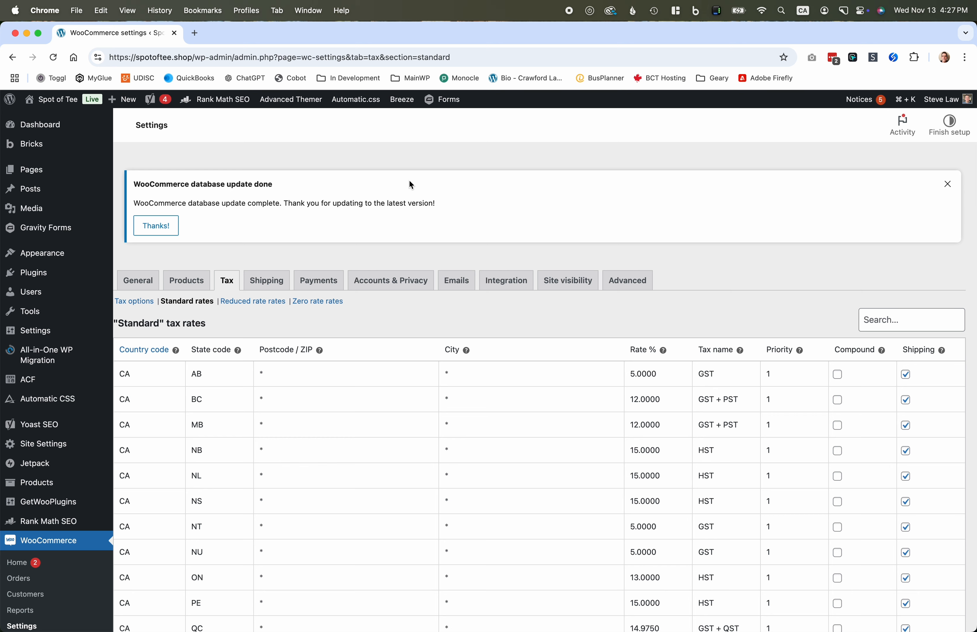
- Use the command palette query "pt" to start a post type search limited to products
{"action": "key", "text": "super+k"}
{"action": "type", "text": "gt"}
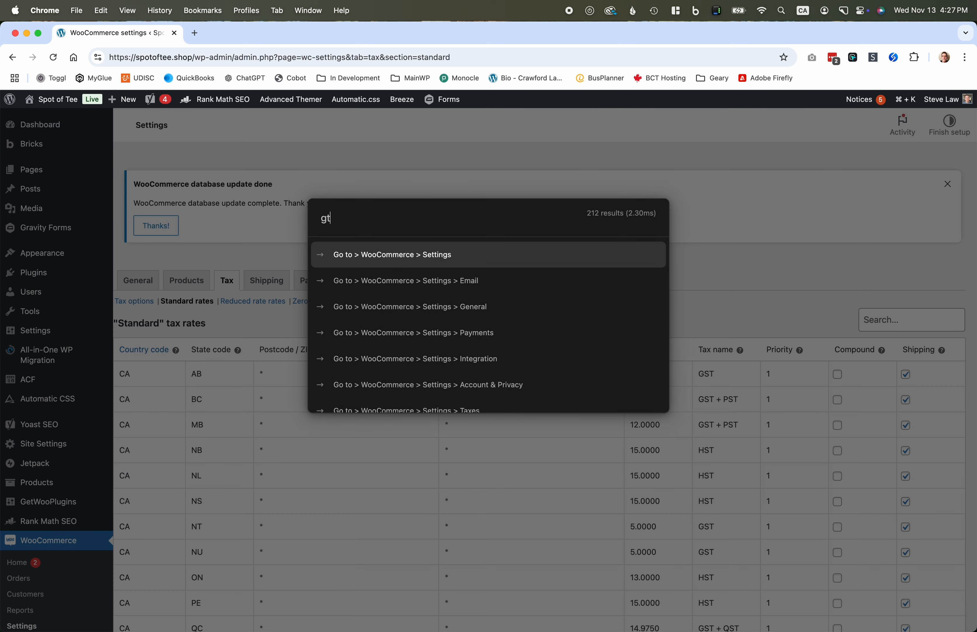
{"action": "key", "text": "BackSpace"}
{"action": "key", "text": "BackSpace"}
{"action": "type", "text": "pt"}
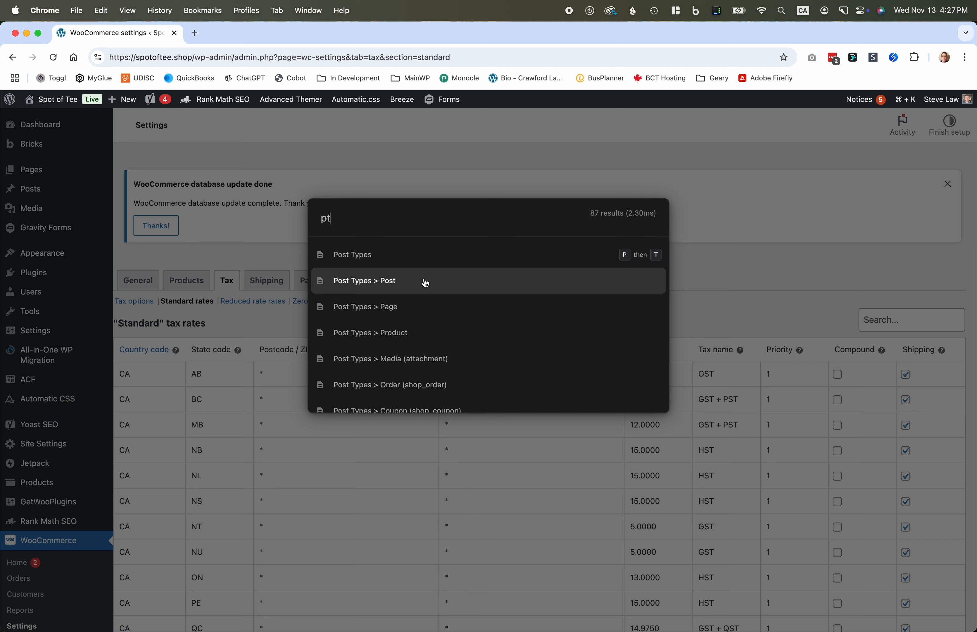
{"action": "left_click", "coordinate": [411, 333]}
- Find Cereal Killer Tee with the query "cer", open it for editing and look over its product data and short description
{"action": "type", "text": "cre"}
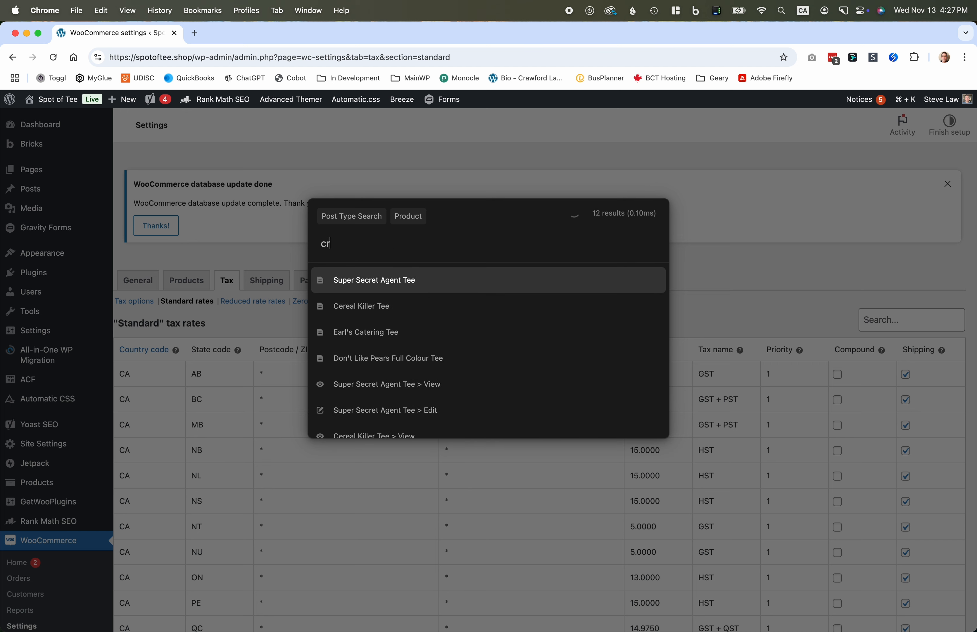
{"action": "key", "text": "BackSpace"}
{"action": "key", "text": "BackSpace"}
{"action": "type", "text": "er"}
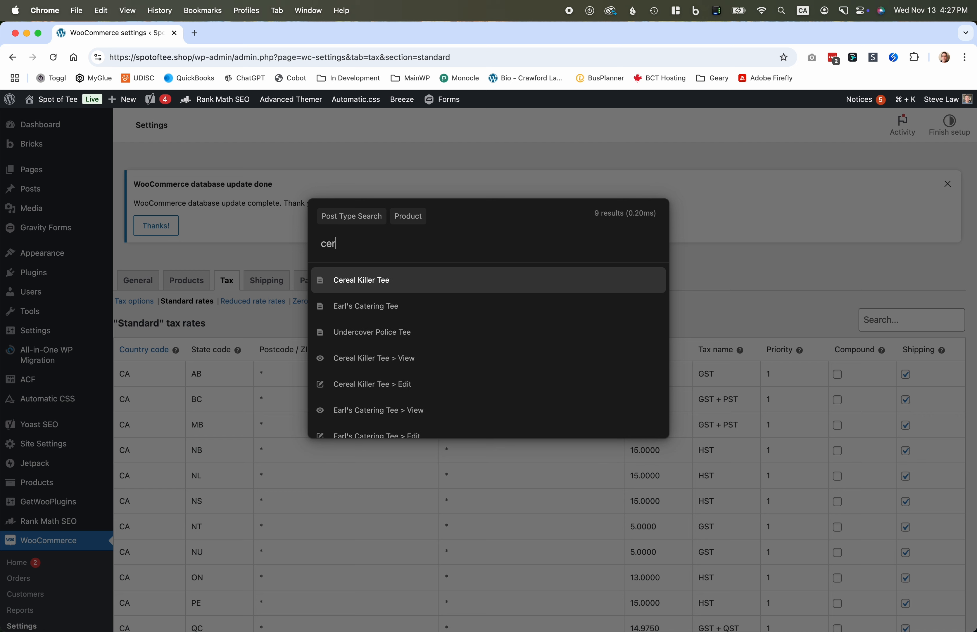
{"action": "left_click", "coordinate": [382, 280]}
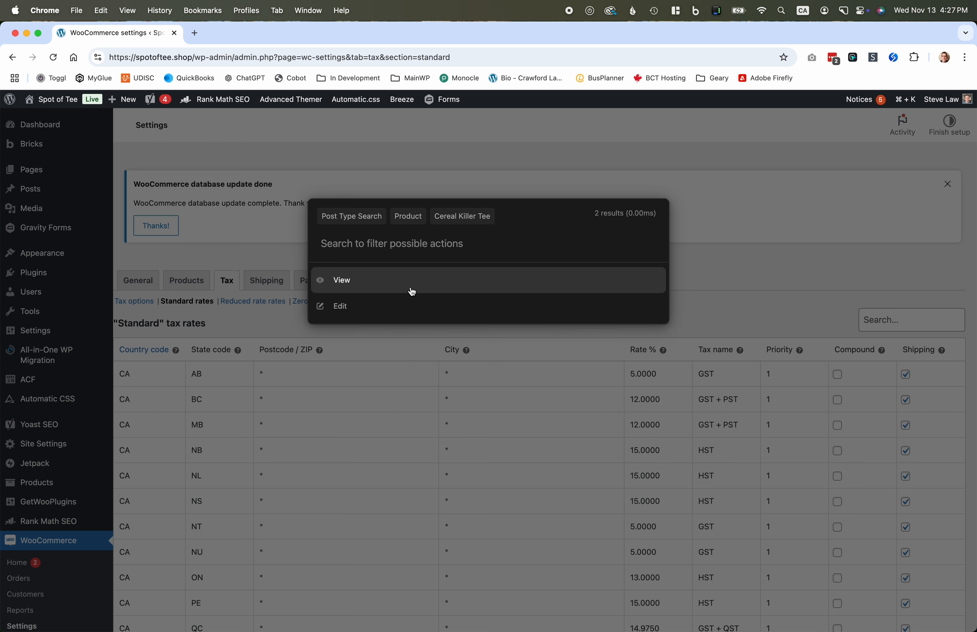
{"action": "left_click", "coordinate": [344, 308]}
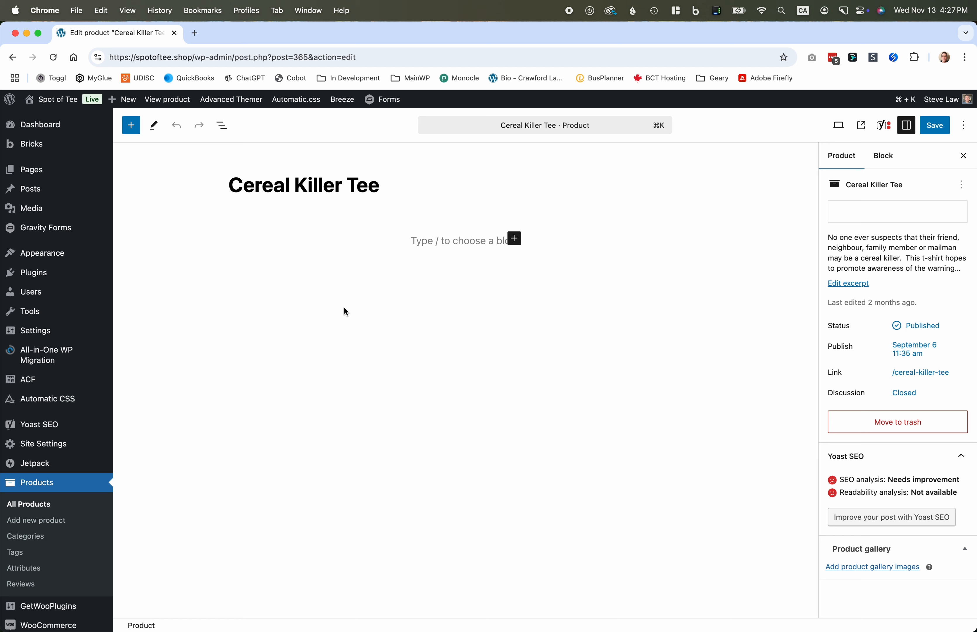
{"action": "scroll", "coordinate": [523, 354], "scroll_direction": "down", "scroll_amount": 10}
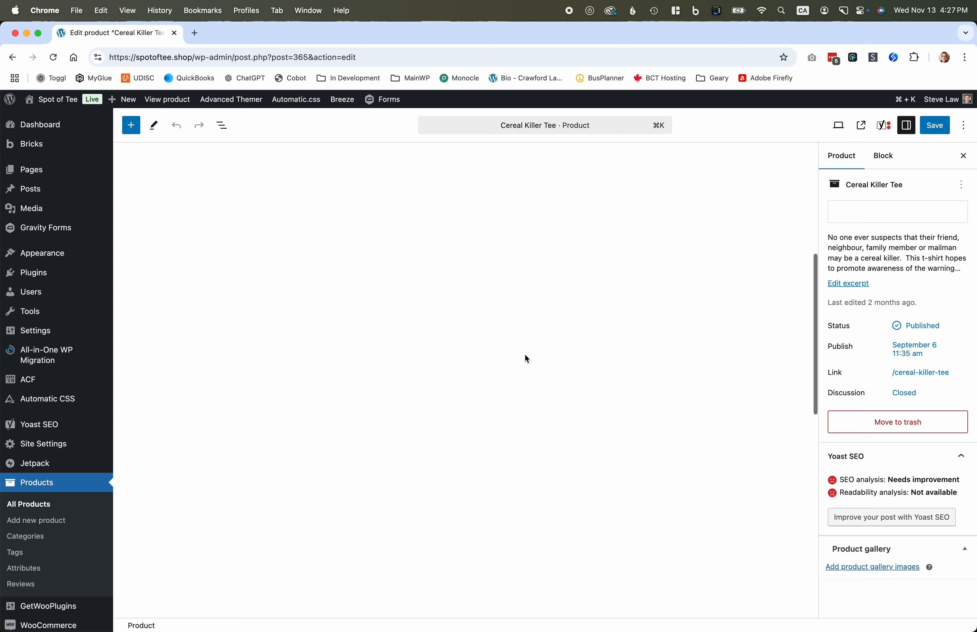
{"action": "scroll", "coordinate": [520, 358], "scroll_direction": "up", "scroll_amount": 10}
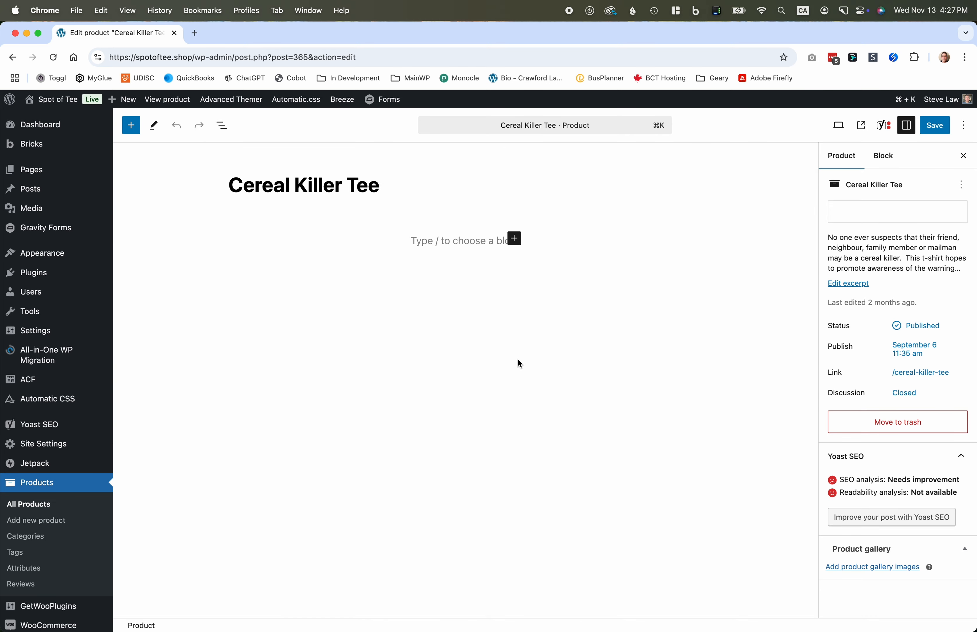
{"action": "scroll", "coordinate": [519, 360], "scroll_direction": "down", "scroll_amount": 10}
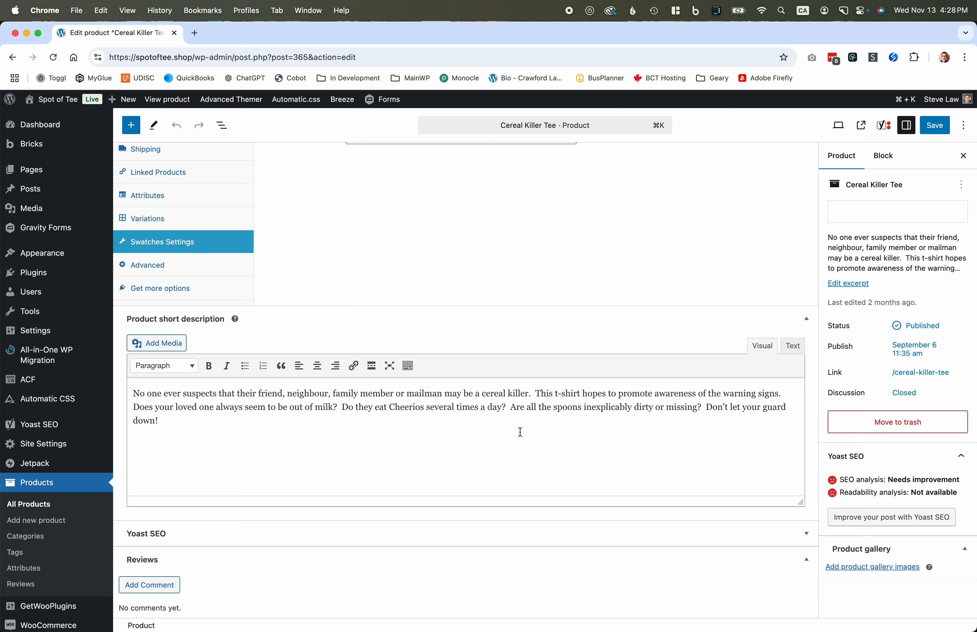
{"action": "scroll", "coordinate": [522, 429], "scroll_direction": "up", "scroll_amount": 1}
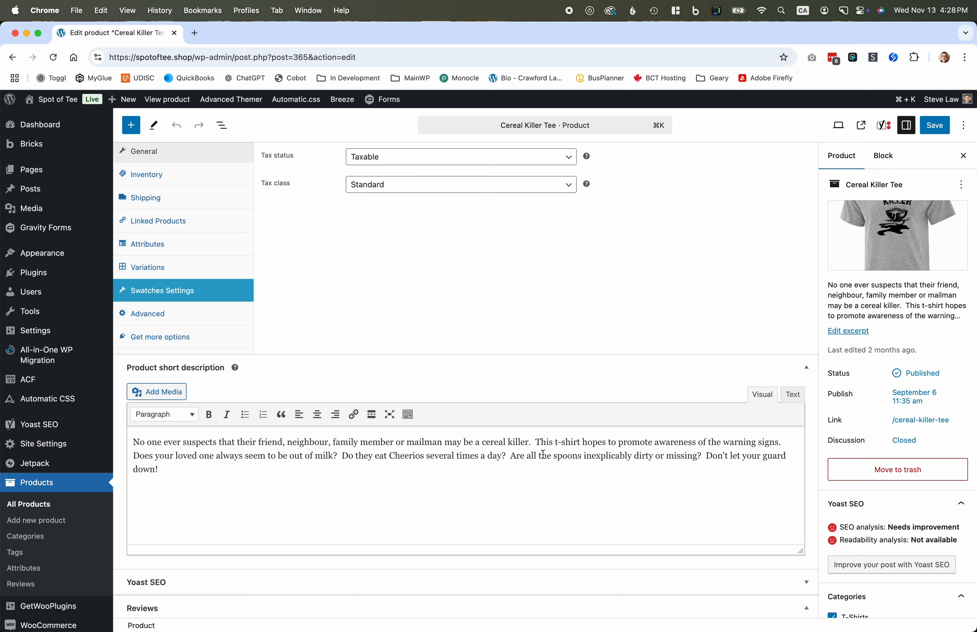
- Look through the command palette's commands for the product being edited and view Cereal Killer Tee in a new tab
{"action": "key", "text": "super+k"}
{"action": "scroll", "coordinate": [616, 294], "scroll_direction": "down", "scroll_amount": 1}
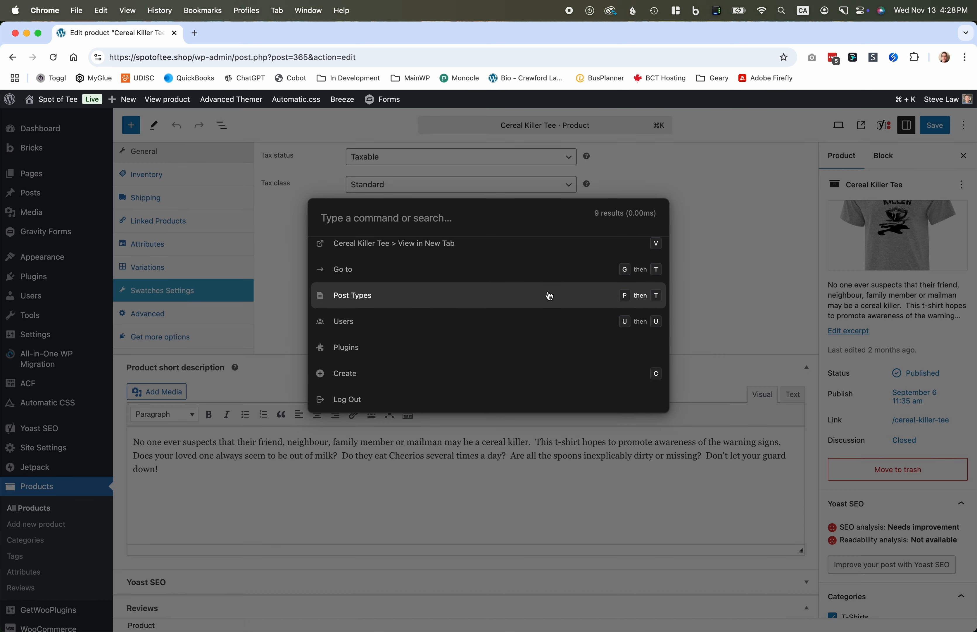
{"action": "scroll", "coordinate": [655, 255], "scroll_direction": "up", "scroll_amount": 1}
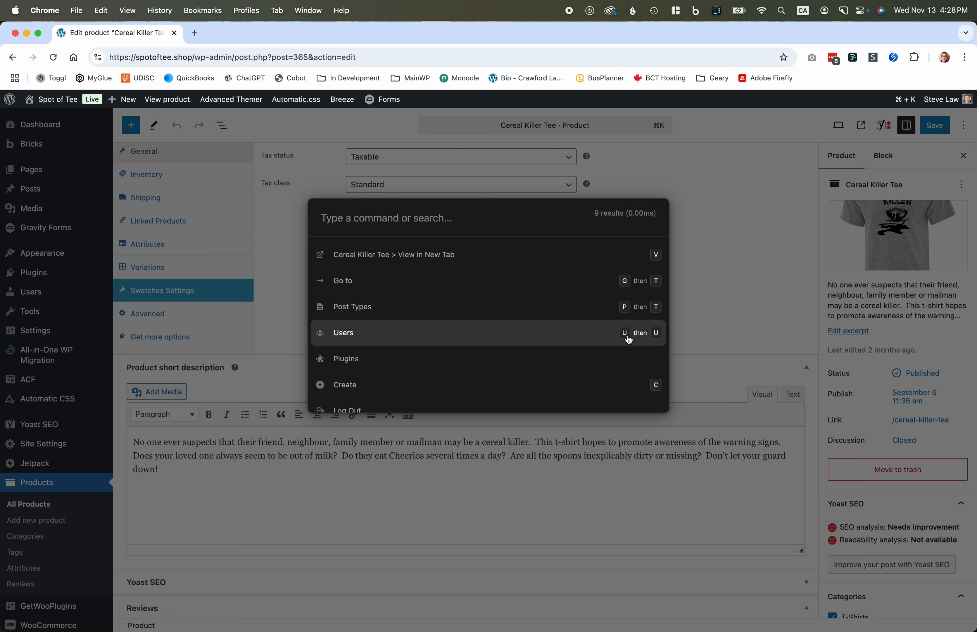
{"action": "left_click", "coordinate": [727, 267]}
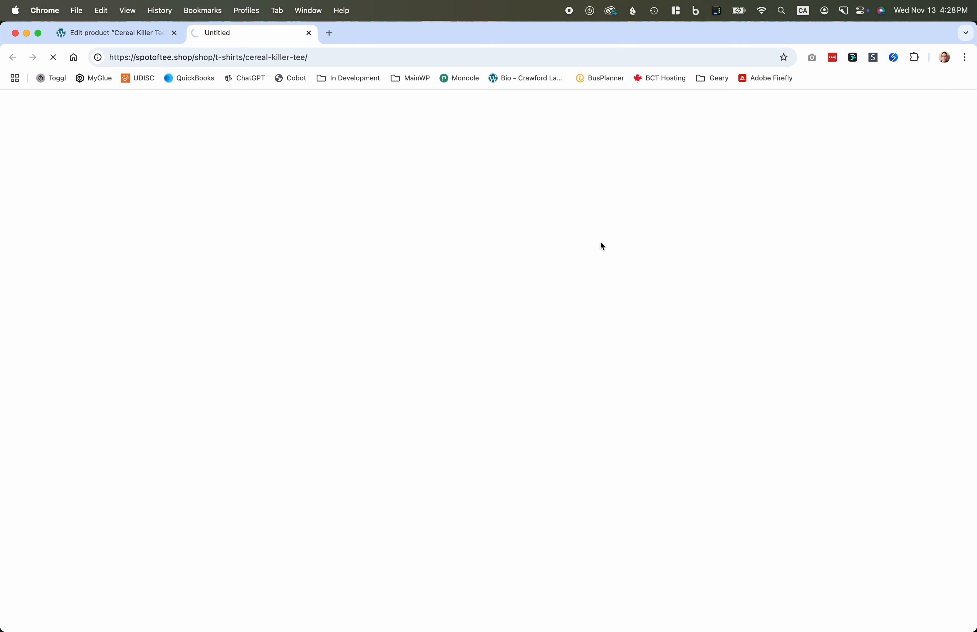
- Look over the Cereal Killer Tee store page, go to the Spot of Tee home page and reload it
{"action": "scroll", "coordinate": [486, 346], "scroll_direction": "down", "scroll_amount": 3}
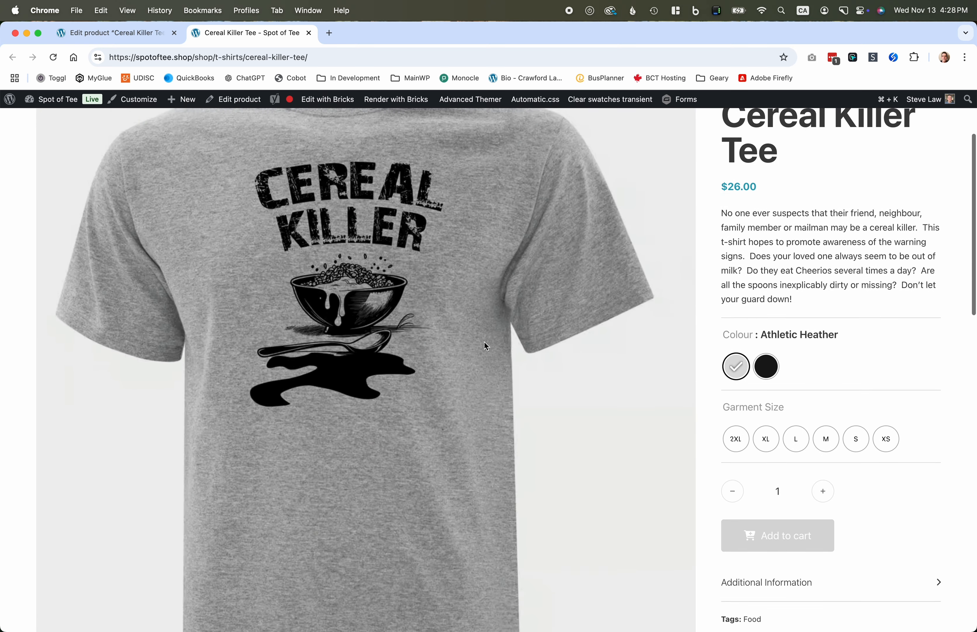
{"action": "scroll", "coordinate": [485, 346], "scroll_direction": "up", "scroll_amount": 3}
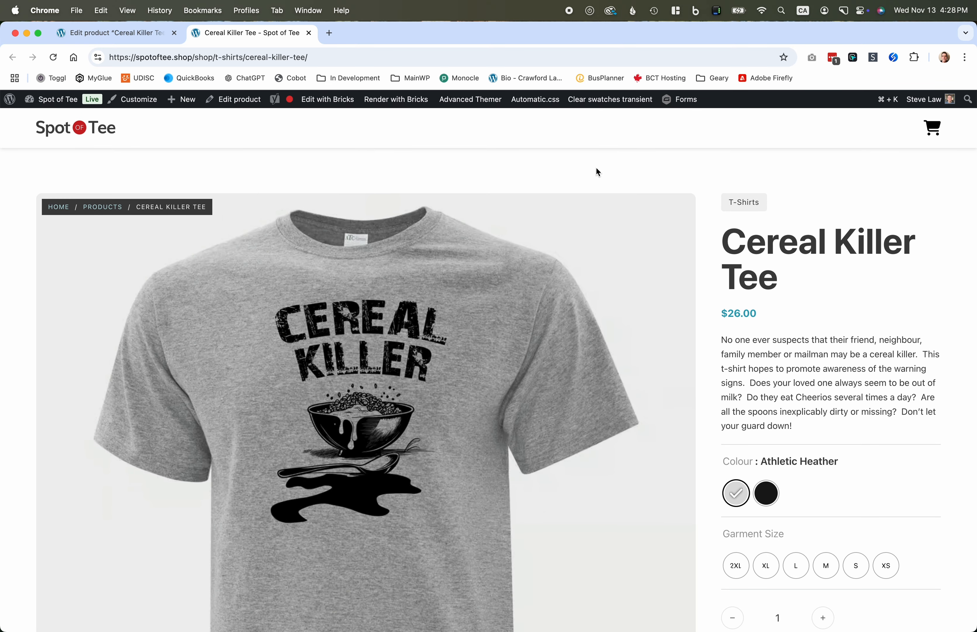
{"action": "left_click", "coordinate": [105, 137]}
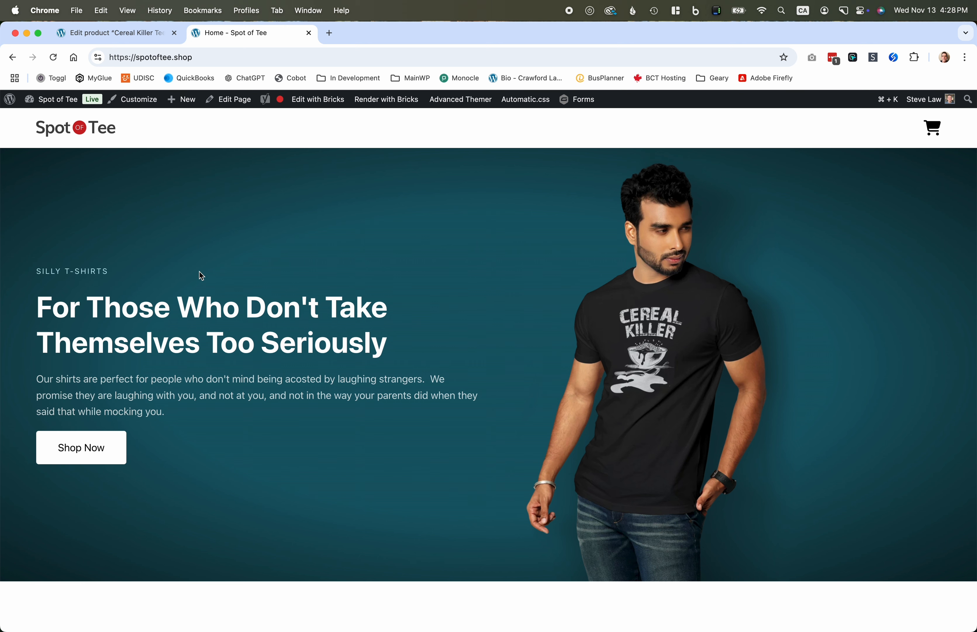
{"action": "key", "text": "super+r"}
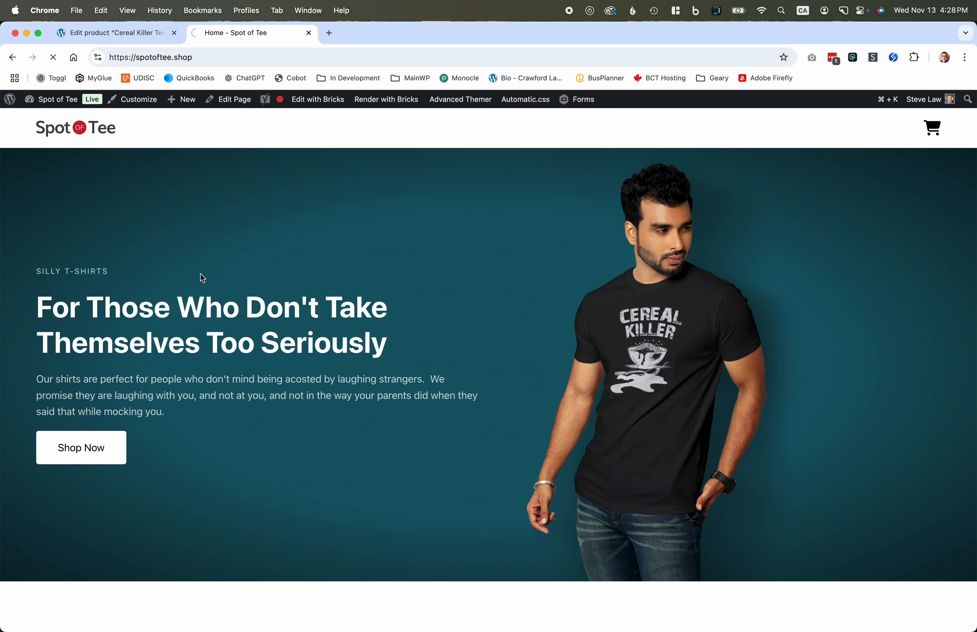